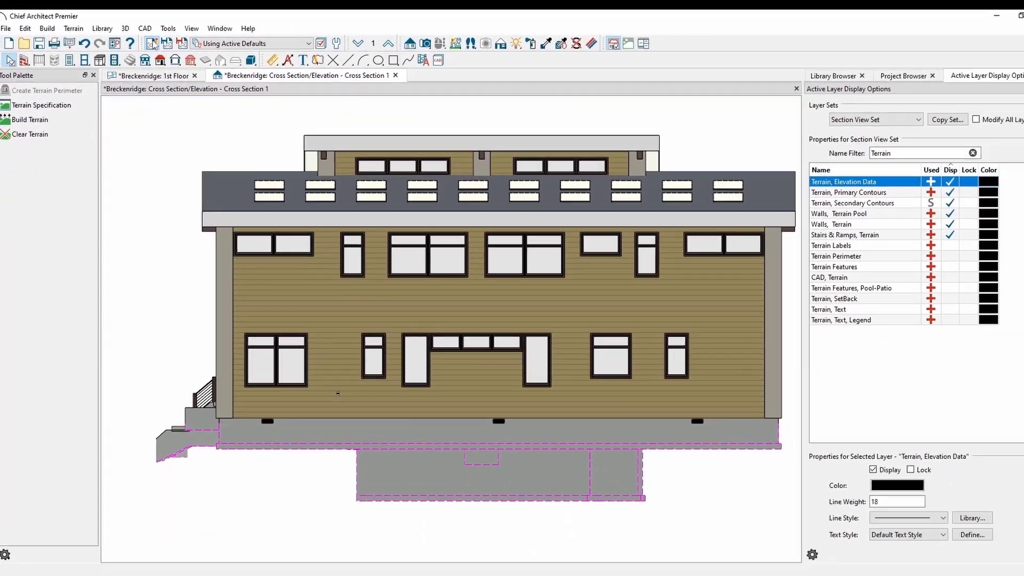
click(152, 44)
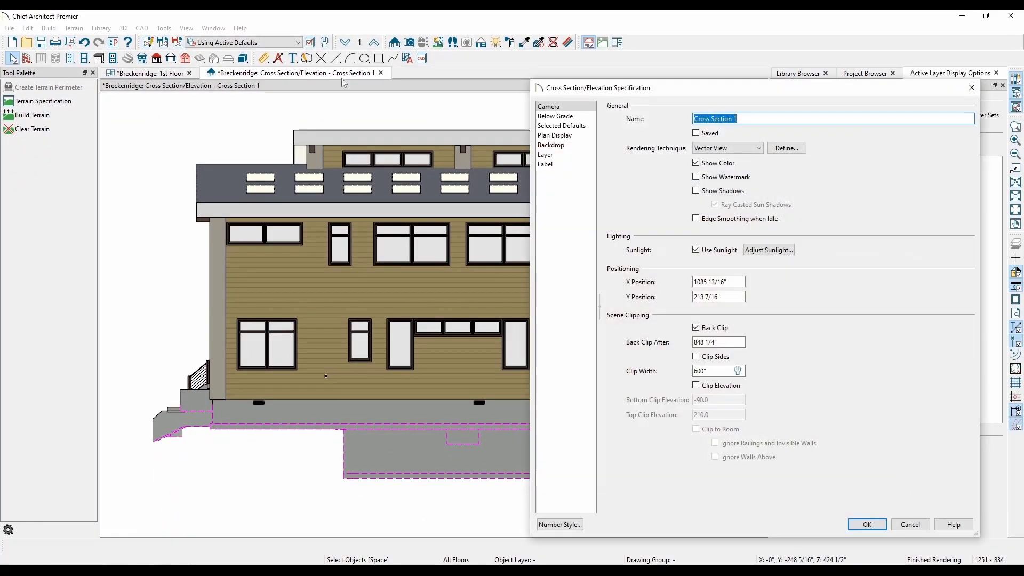
drag(748, 91, 505, 99)
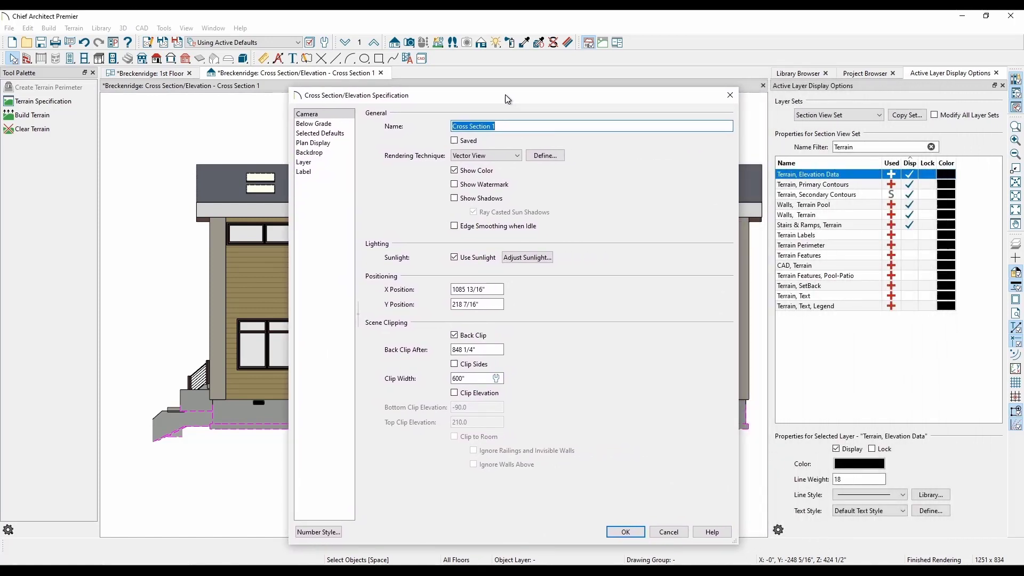
click(315, 124)
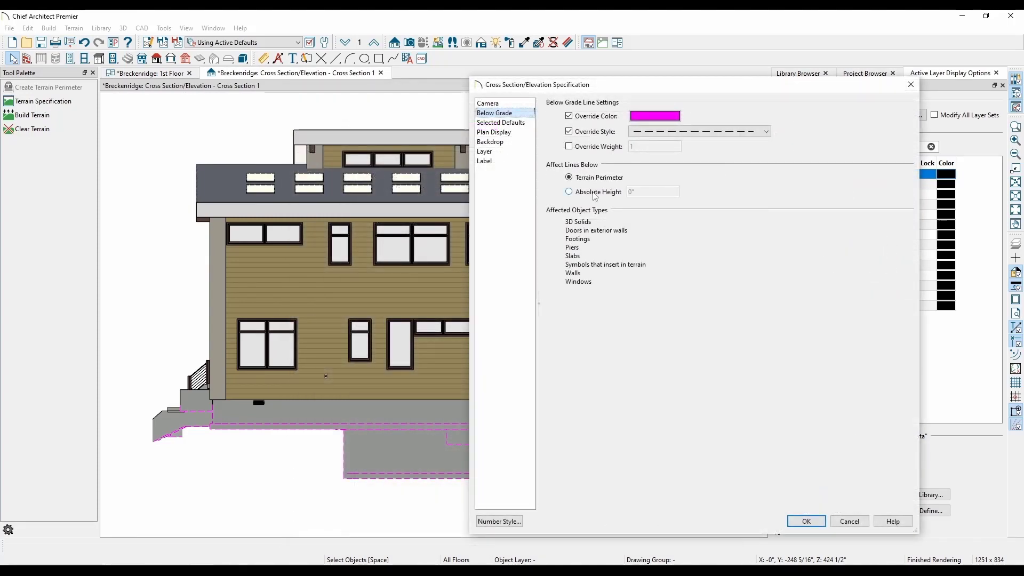
click(595, 193)
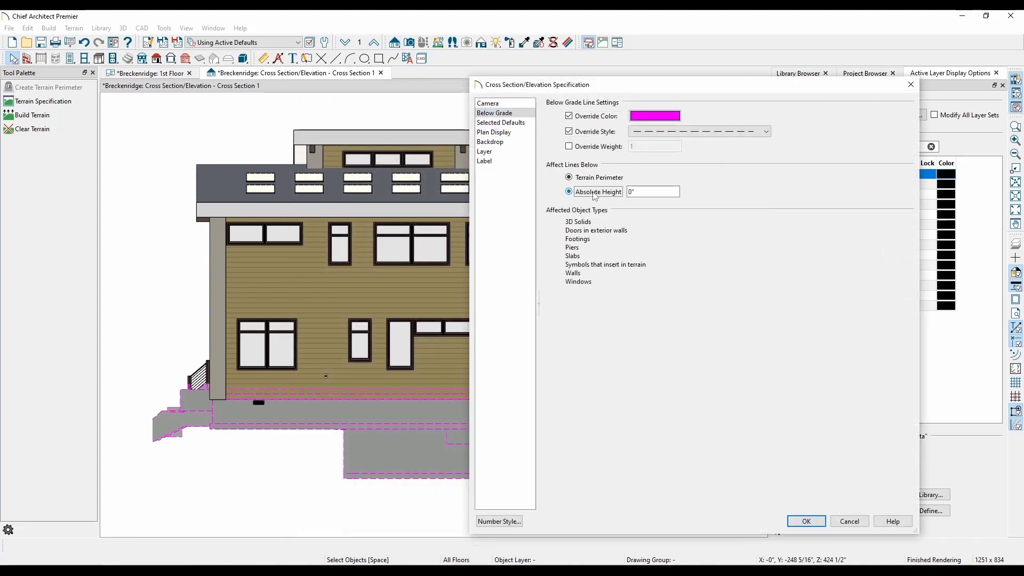
double_click(642, 191)
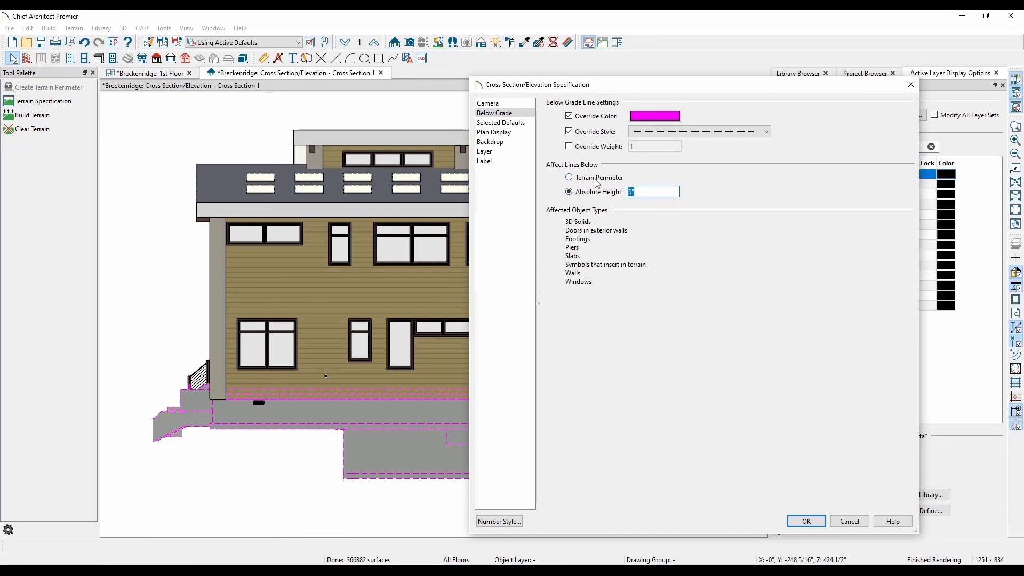
click(597, 180)
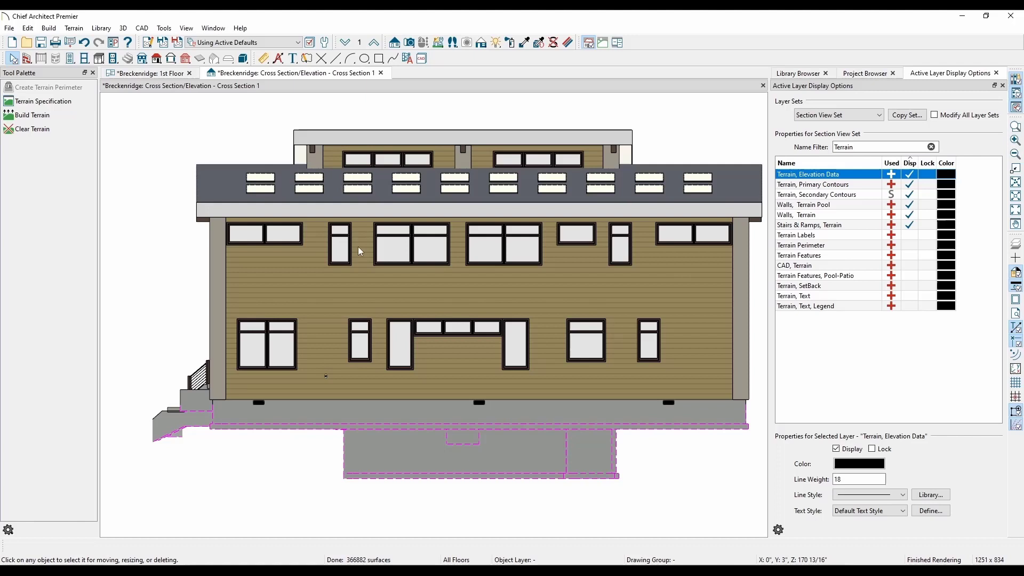
click(326, 47)
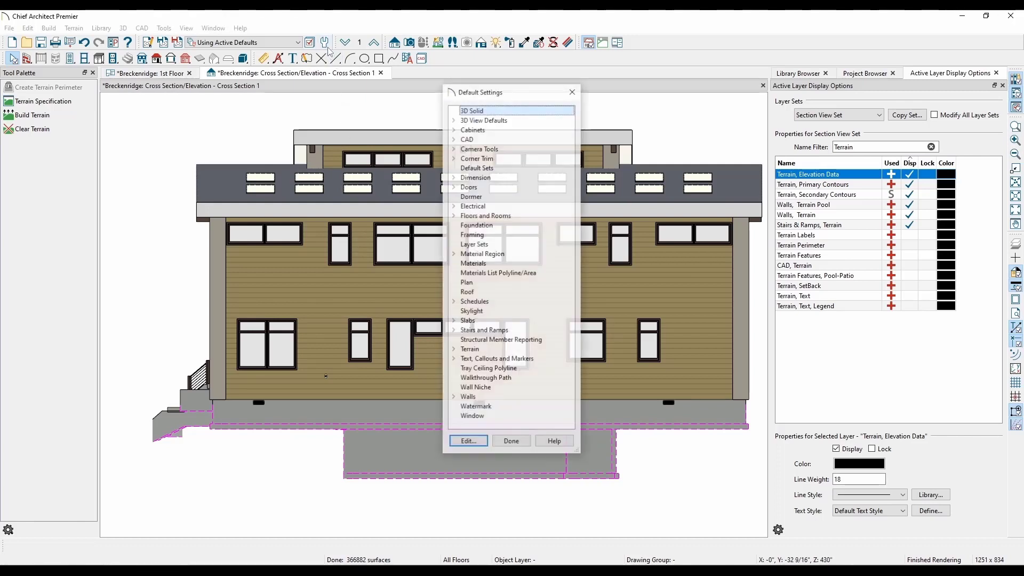
click(454, 149)
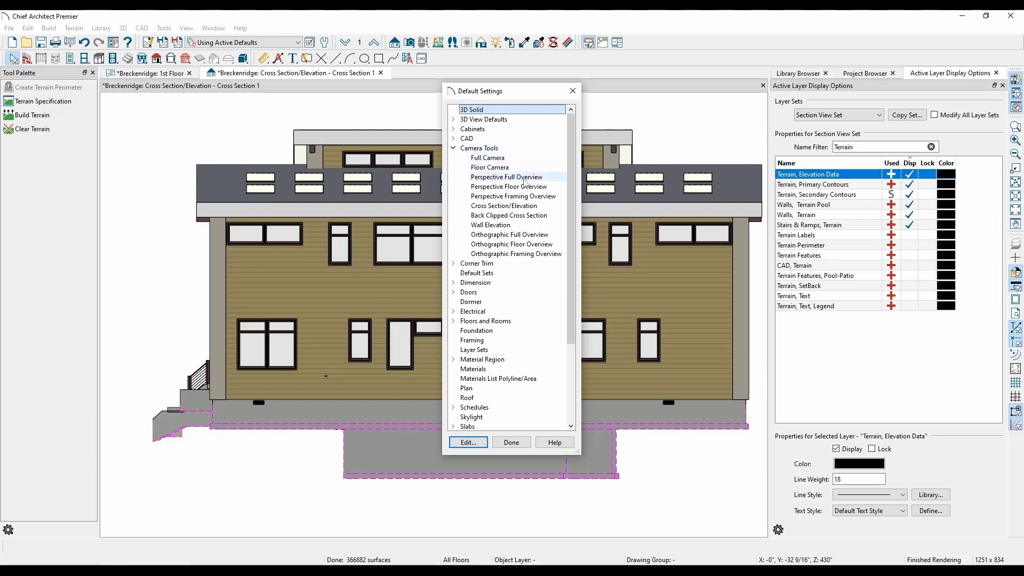
double_click(527, 206)
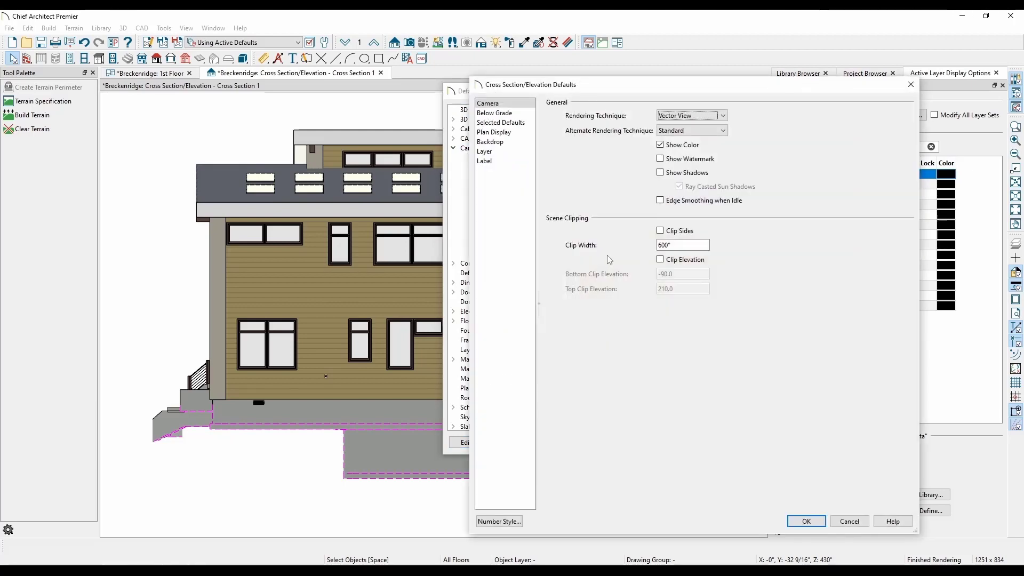
click(495, 114)
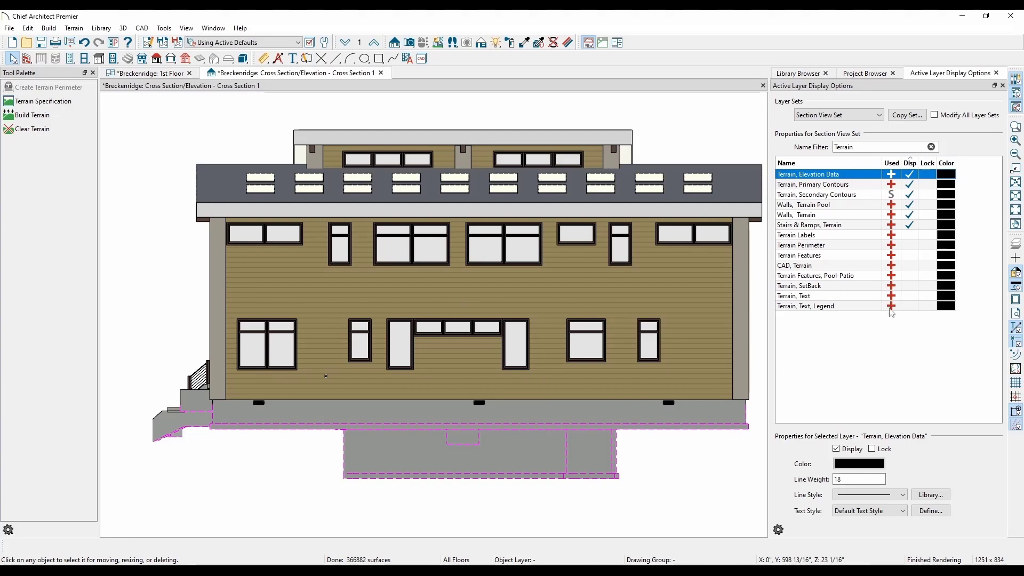
Show the Terrain Perimeter layer in the cross section, inspect the terrain, then view the 1st Floor plan.
click(912, 246)
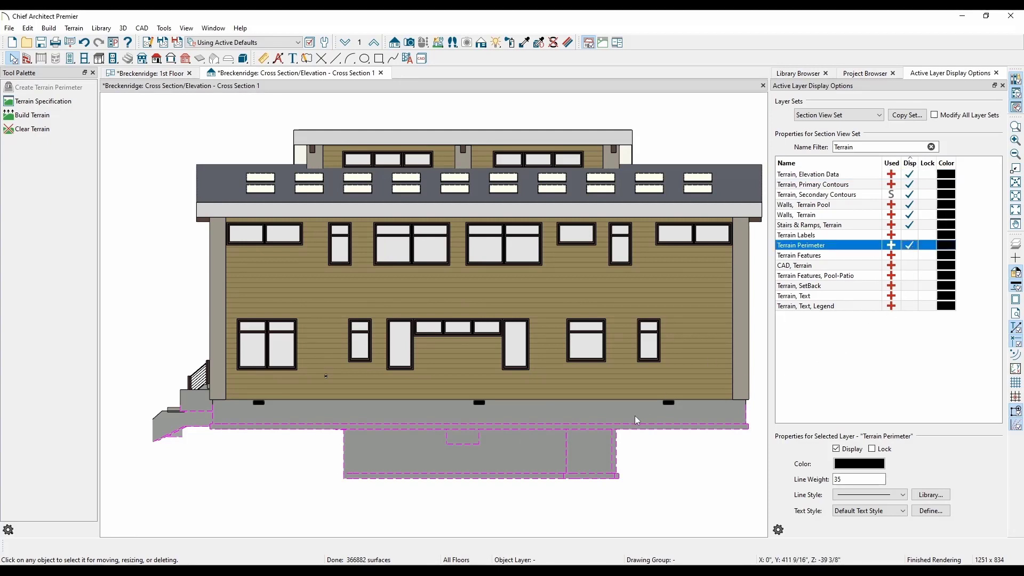
scroll(635, 415, down, 2)
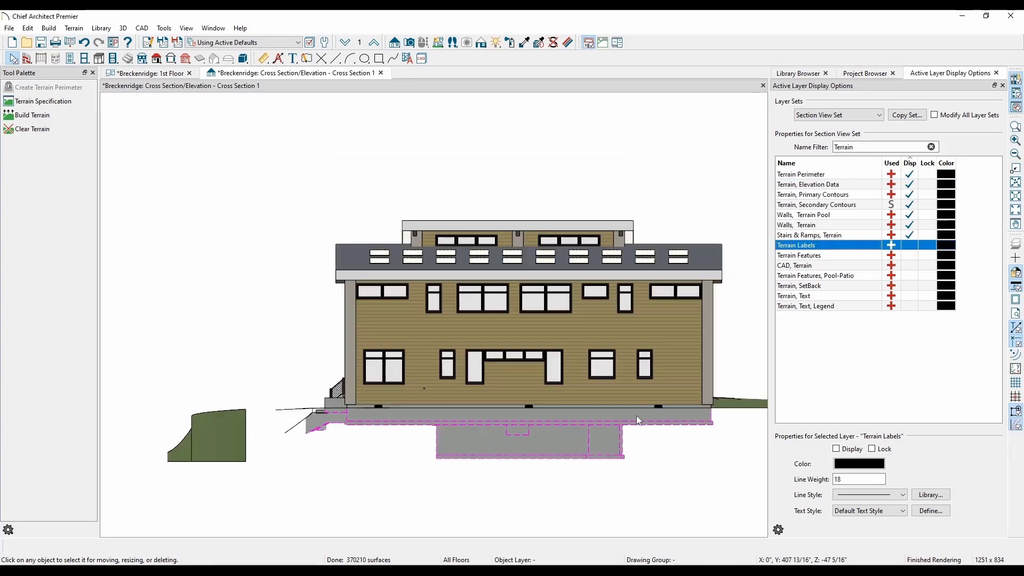
middle_drag(636, 415, 599, 406)
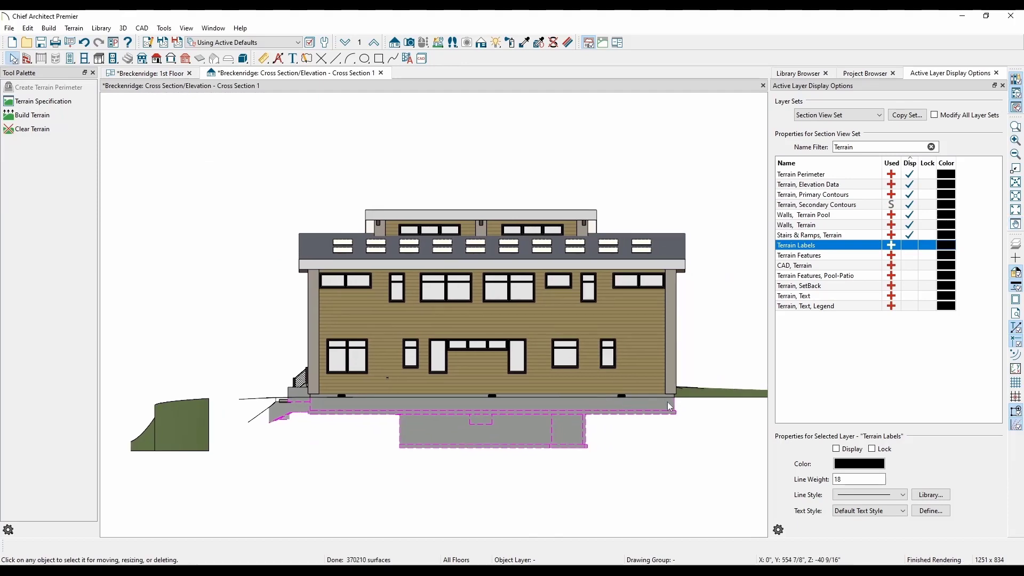
scroll(700, 407, up, 4)
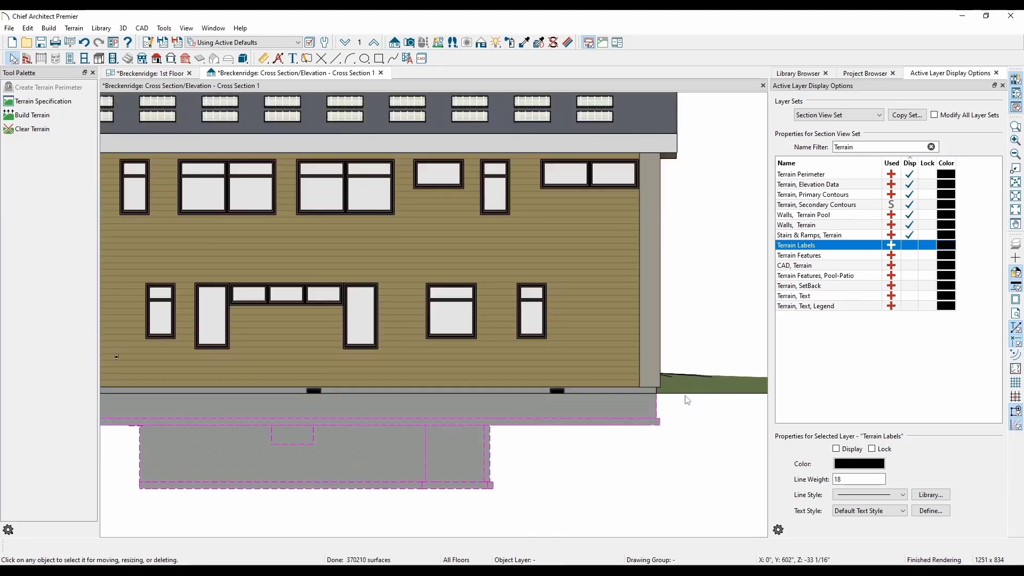
click(150, 74)
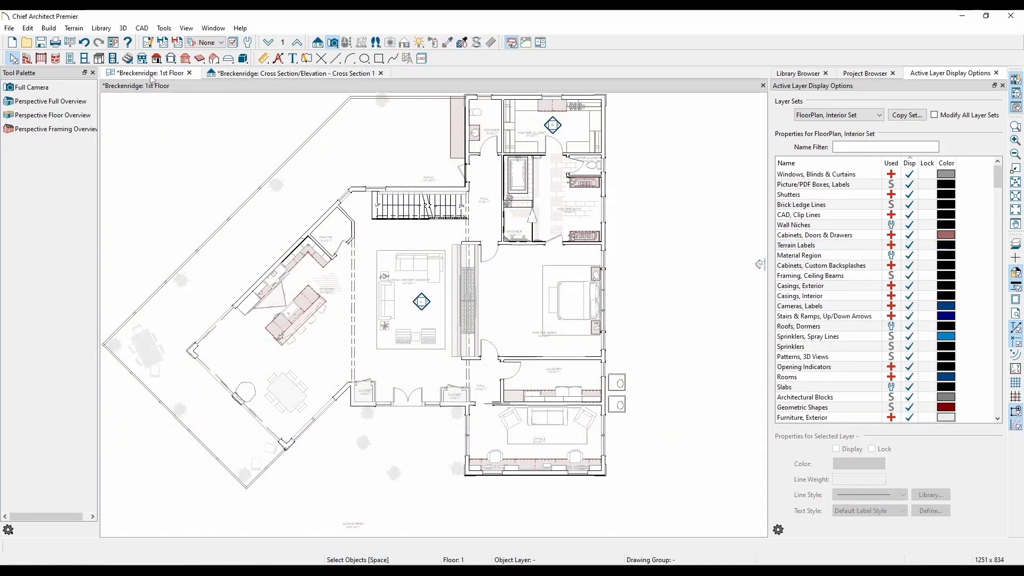
Create a Perspective Full Overview camera and orbit it down to near eye level facing the front.
click(123, 29)
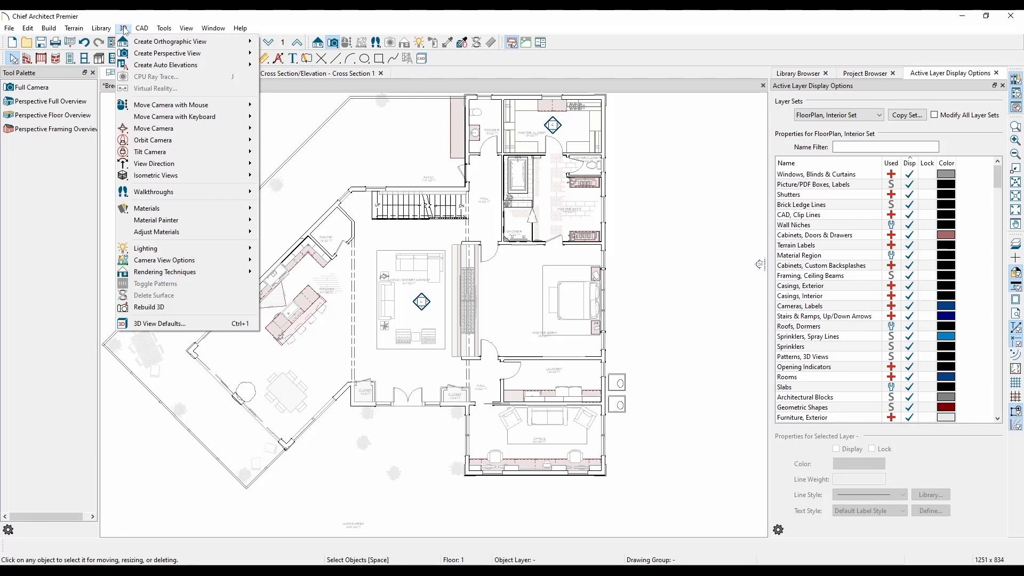
mouse_move(162, 57)
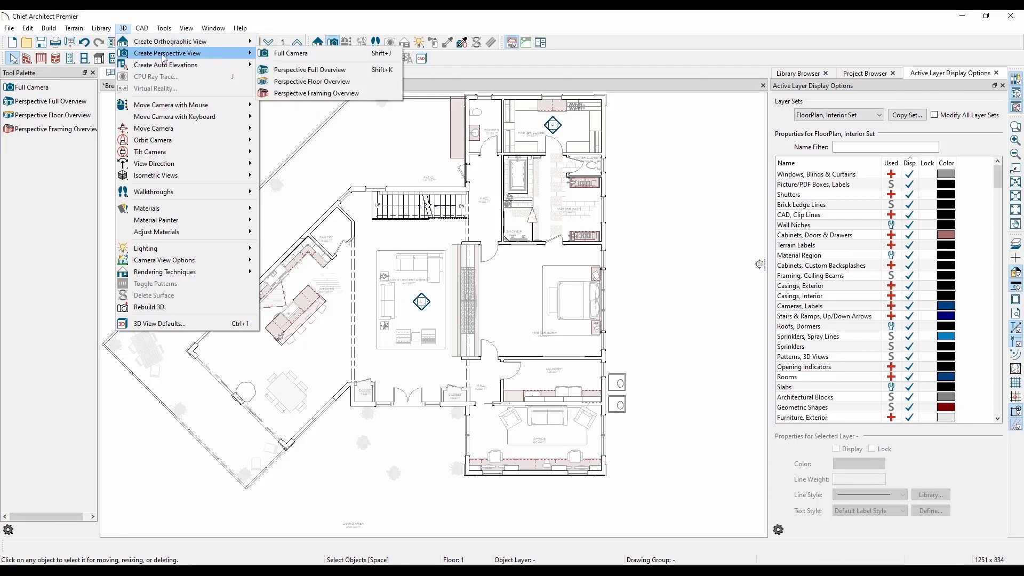
click(318, 70)
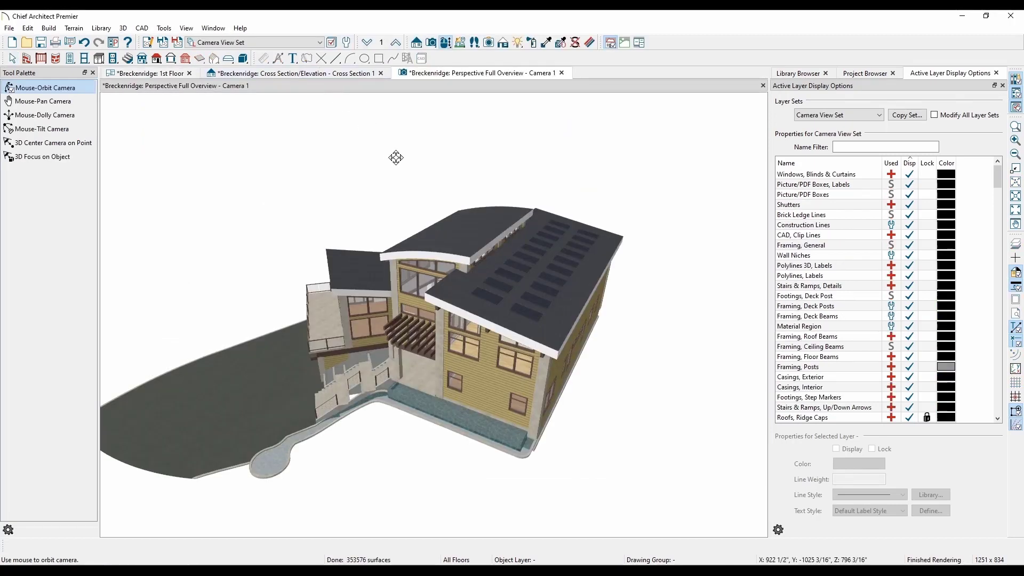
drag(417, 391, 402, 338)
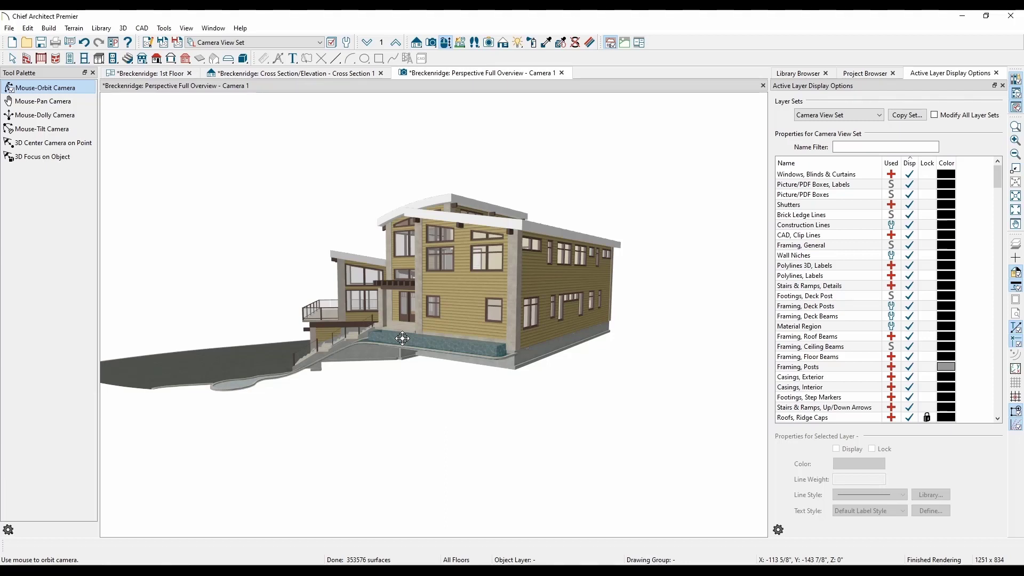
drag(402, 338, 441, 250)
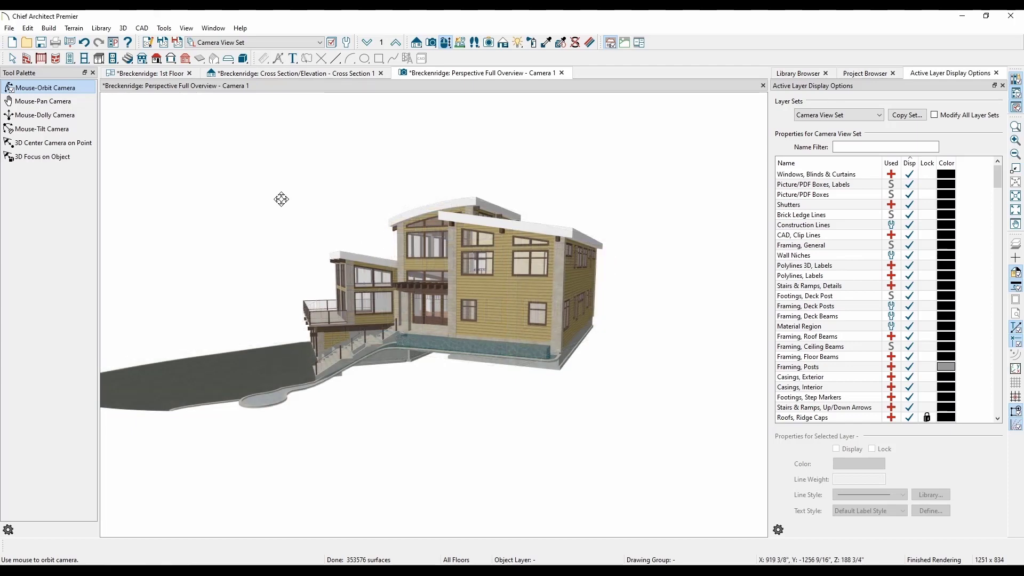
Override the camera's below-grade lines with magenta colour and a dashed style, and apply.
click(146, 43)
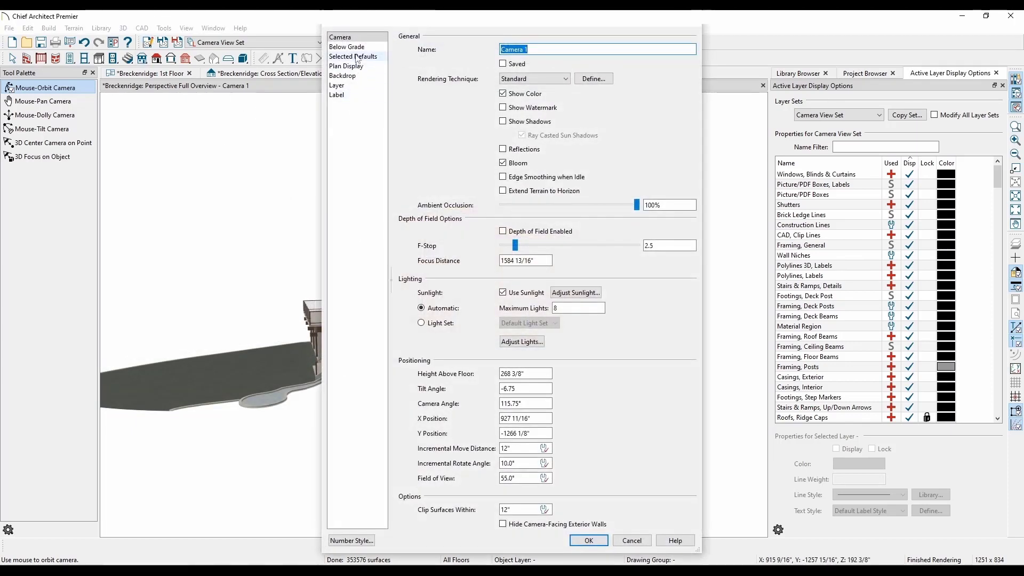
click(351, 47)
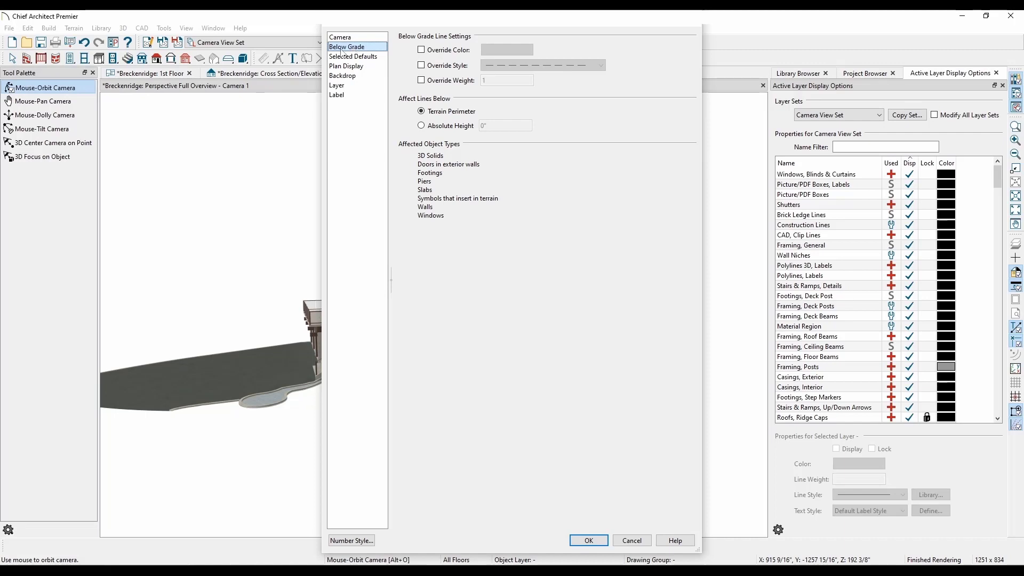
click(422, 52)
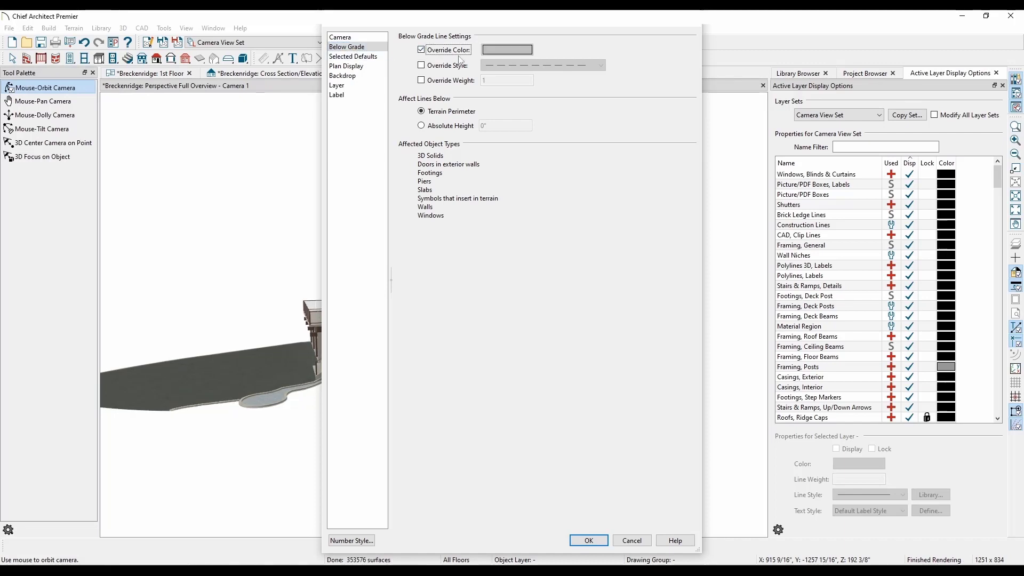
click(505, 50)
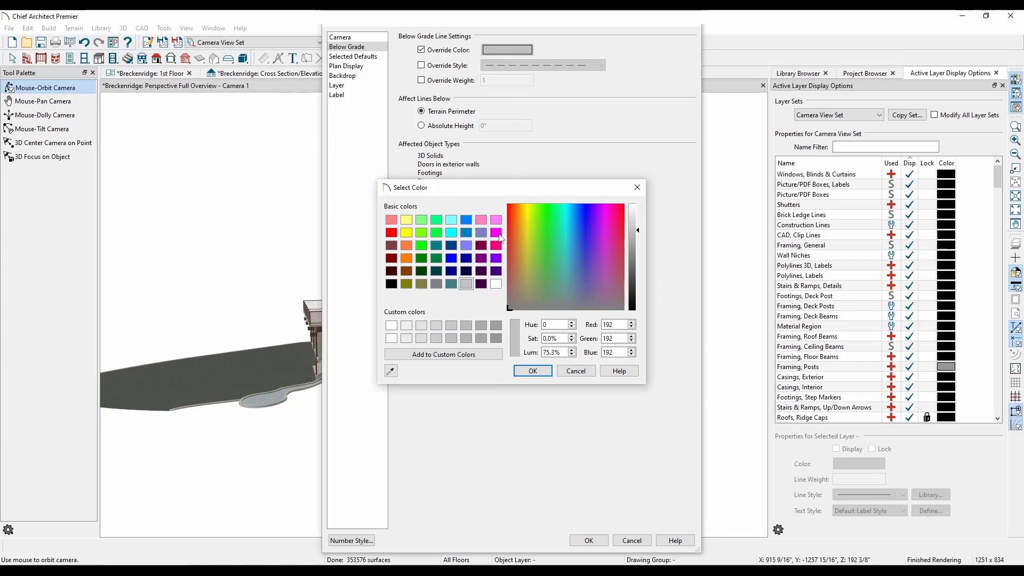
click(496, 232)
click(533, 371)
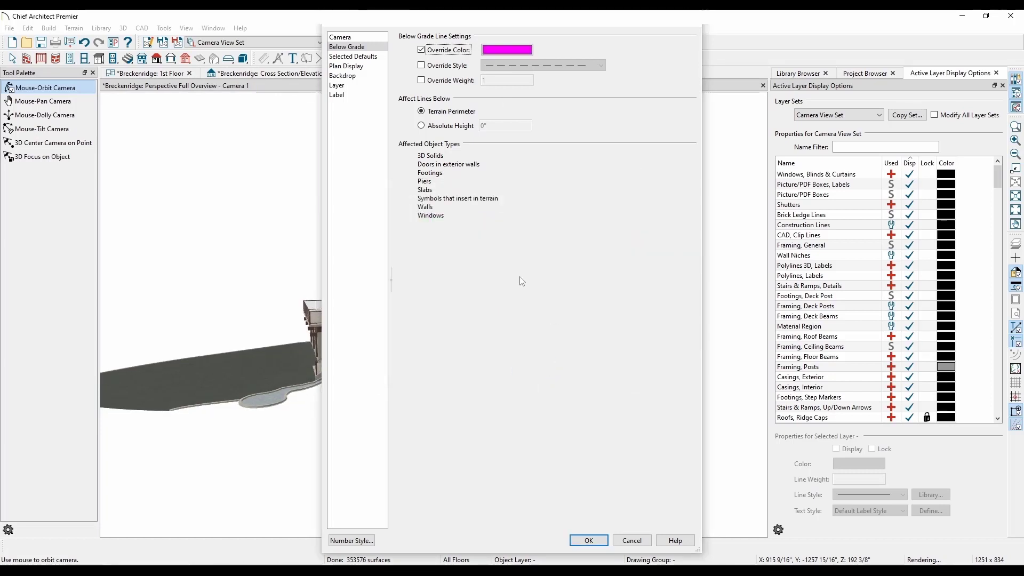
click(435, 66)
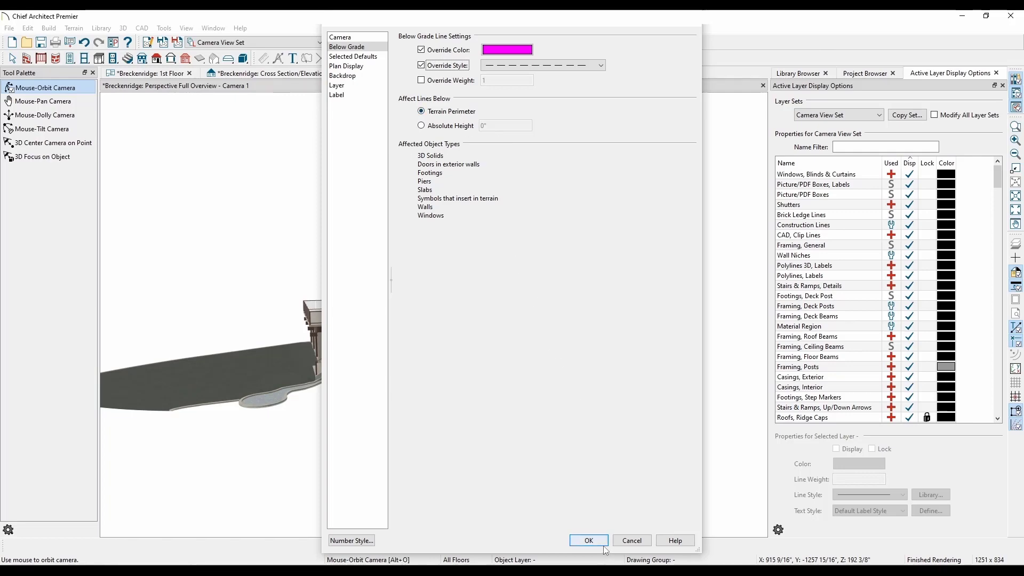
click(589, 540)
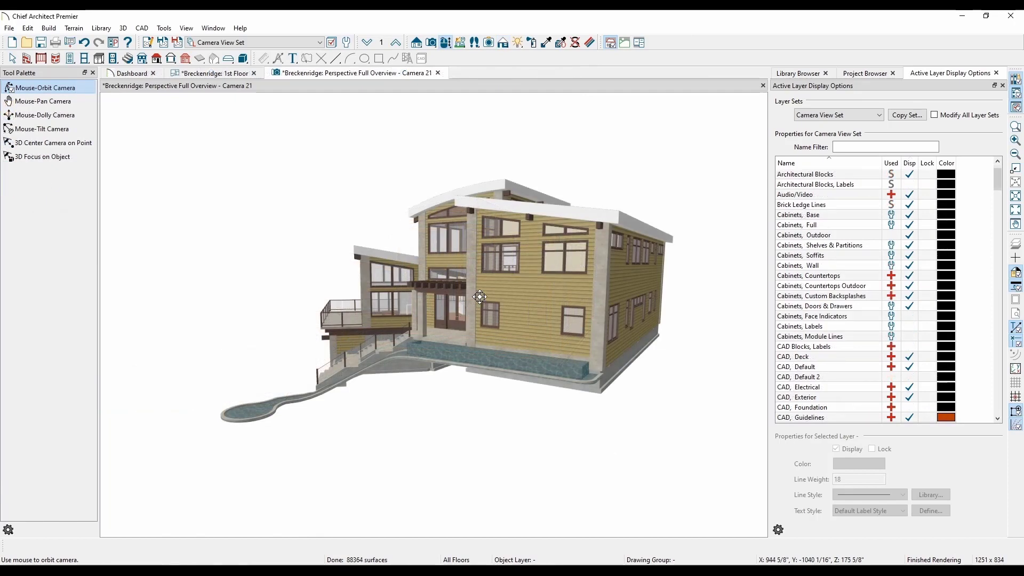
Render the perspective in Vector View, then Technical Illustration, orbiting to inspect the magenta below-grade lines.
click(502, 47)
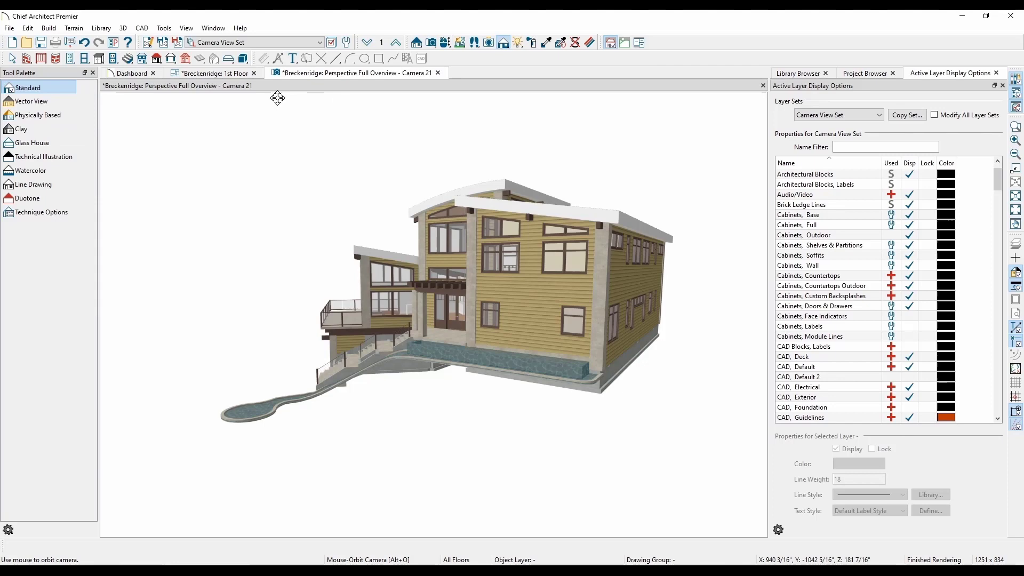
click(63, 106)
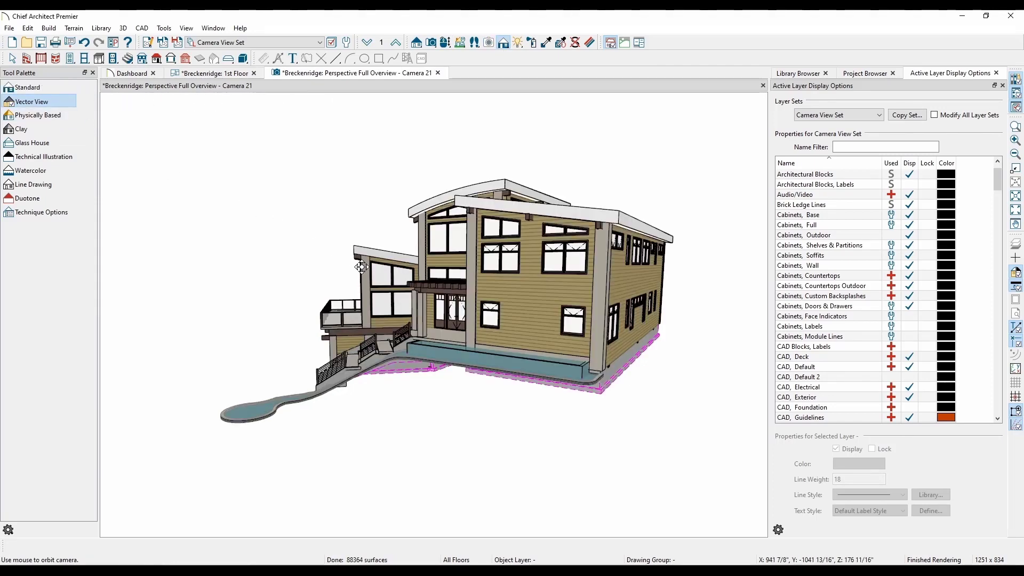
drag(362, 267, 415, 255)
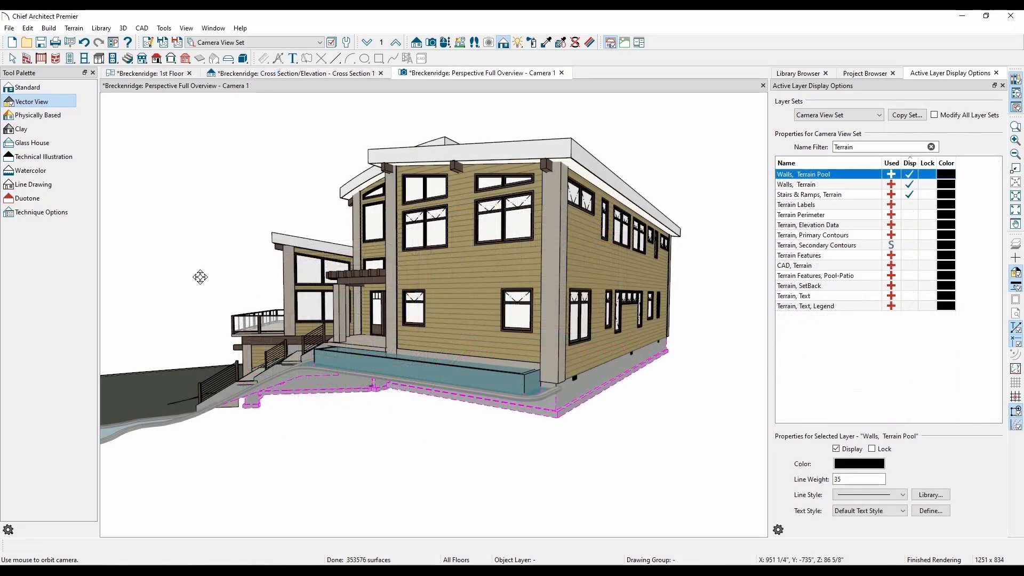
click(44, 157)
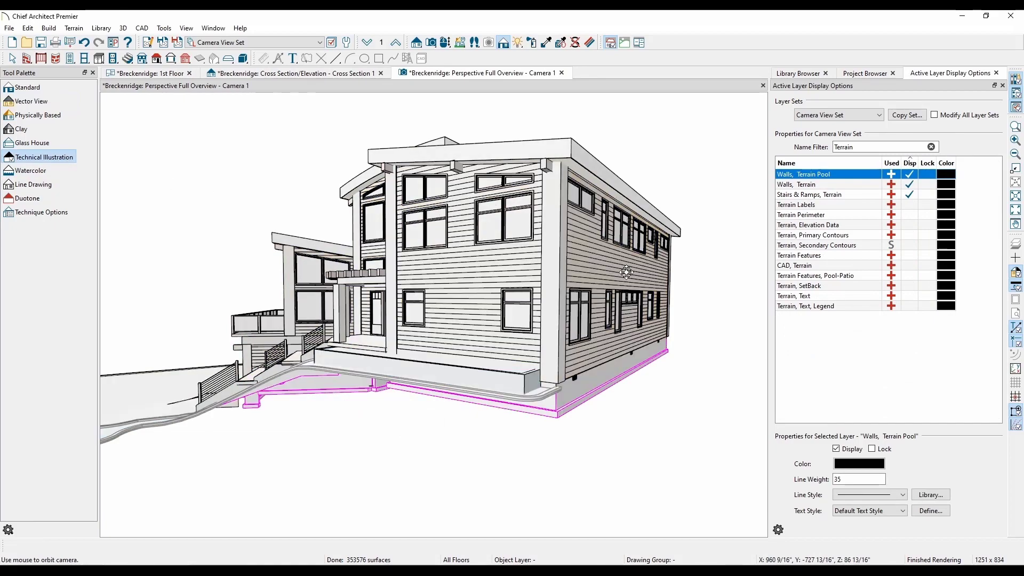
drag(626, 272, 648, 264)
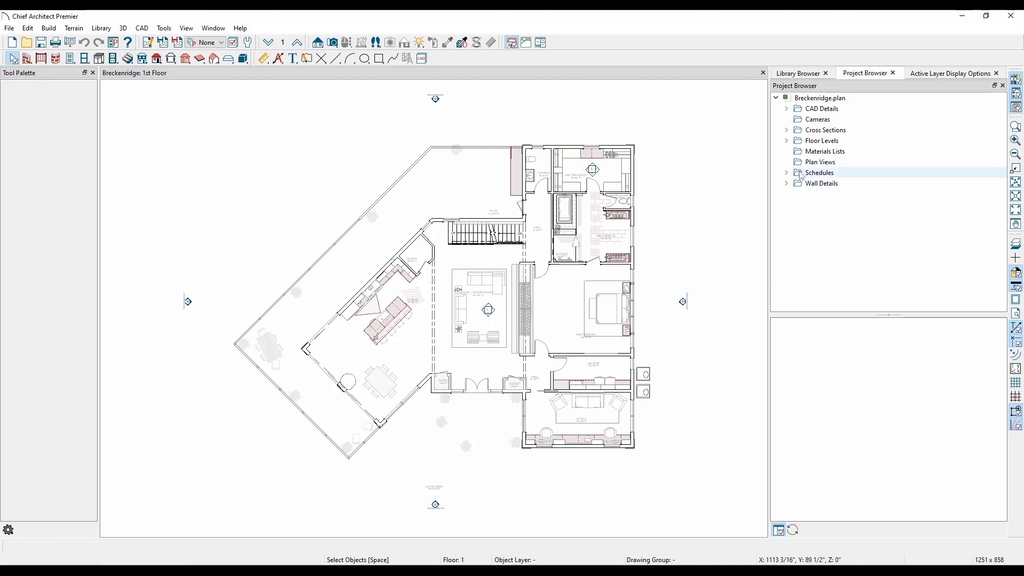
Expand Cross Sections and select the Back, Front, Left and Right exterior elevations together.
click(786, 130)
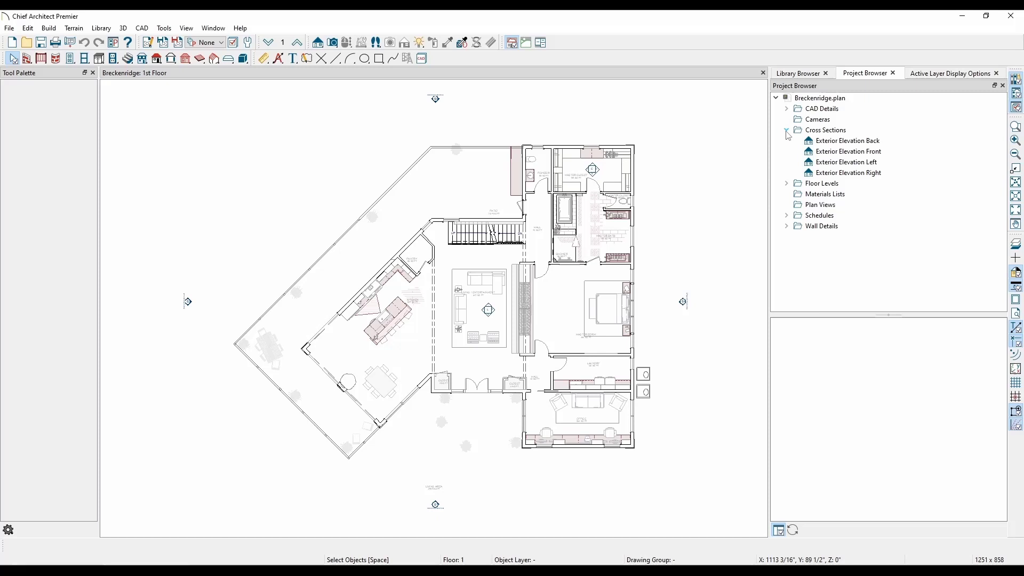
click(897, 142)
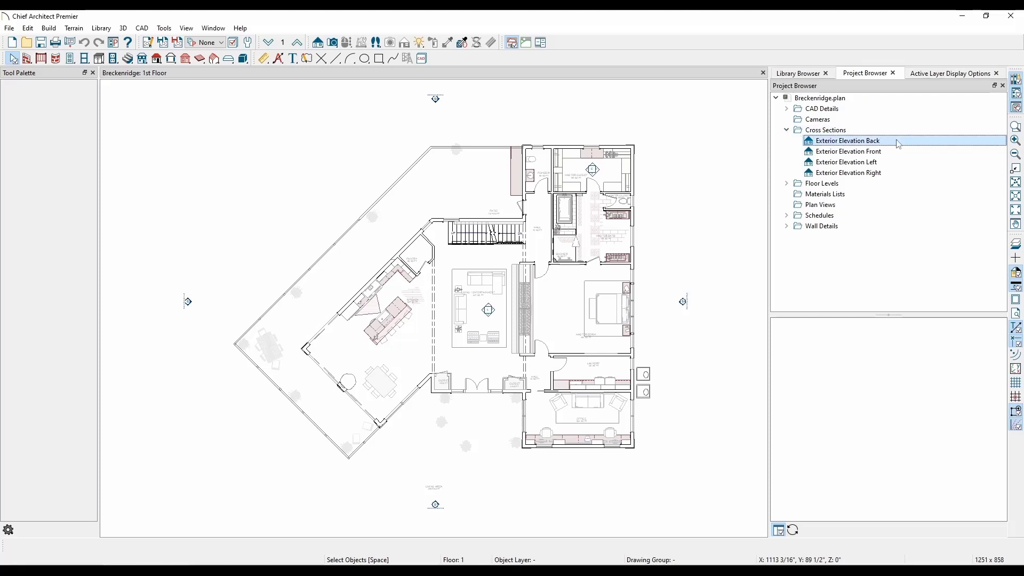
shift+click(896, 175)
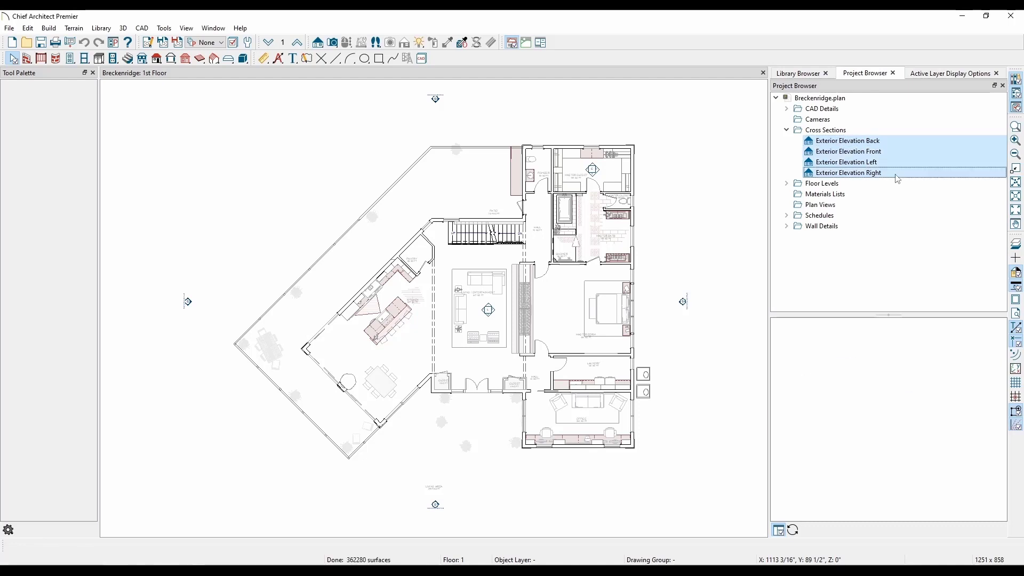
right_click(897, 179)
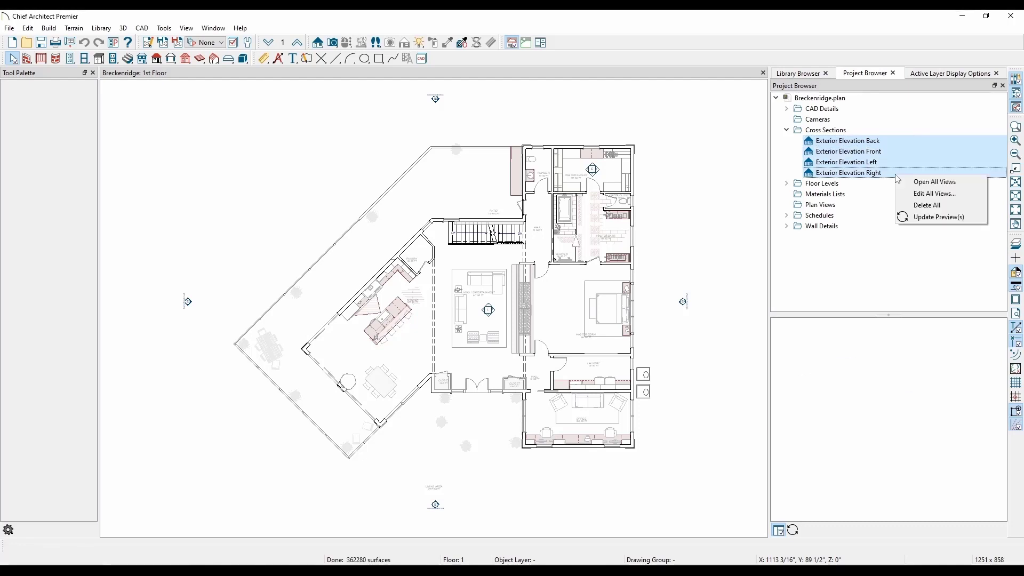
Give all four elevations magenta dashed below-grade lines, then preview the Back and Front elevations.
click(936, 194)
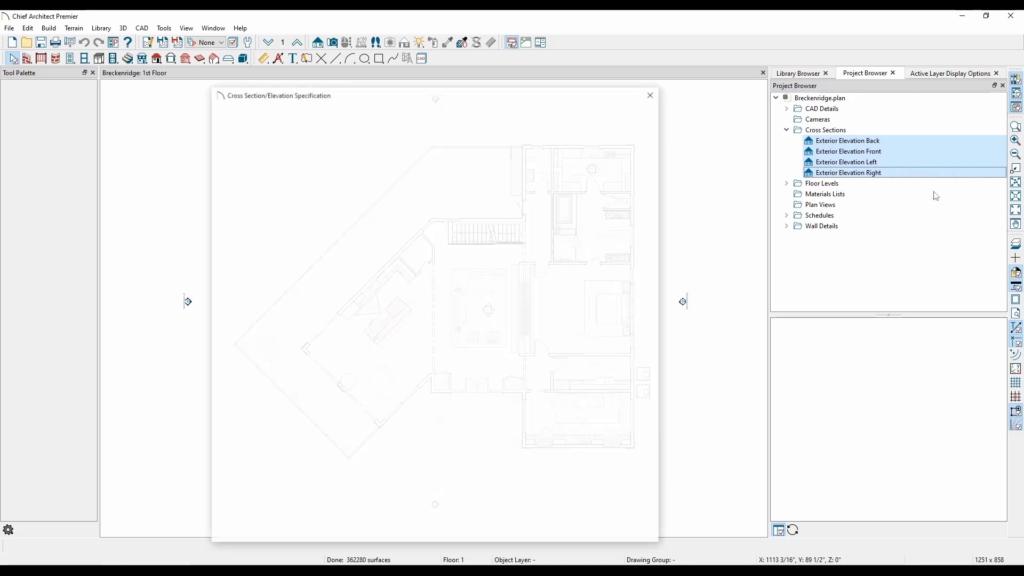
click(277, 125)
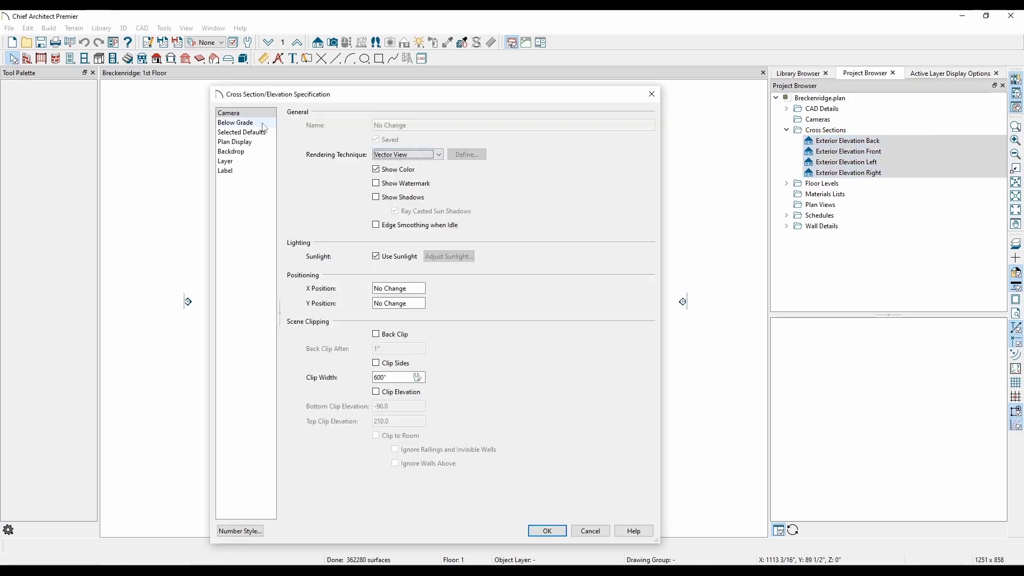
click(310, 126)
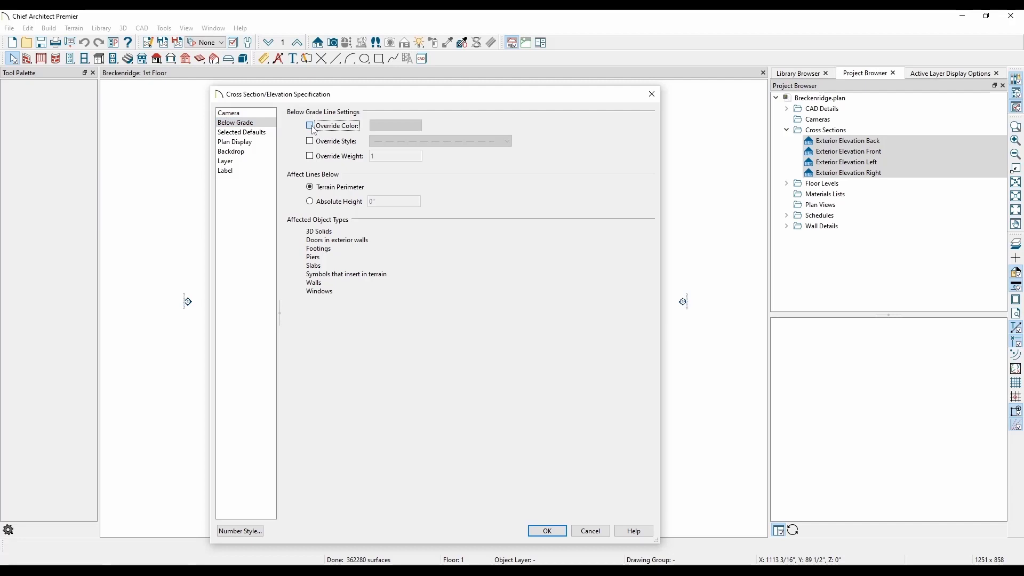
click(329, 143)
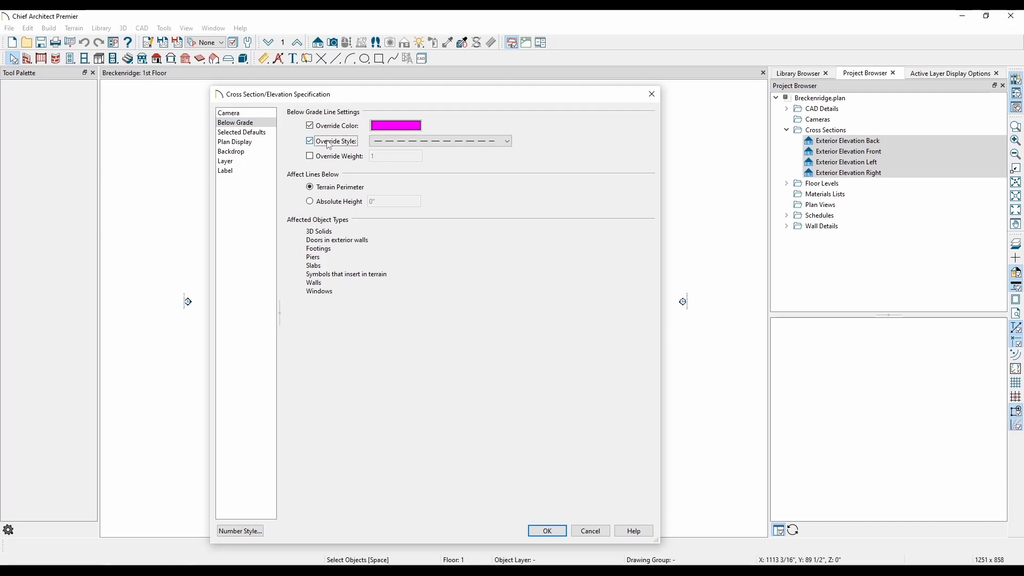
click(548, 531)
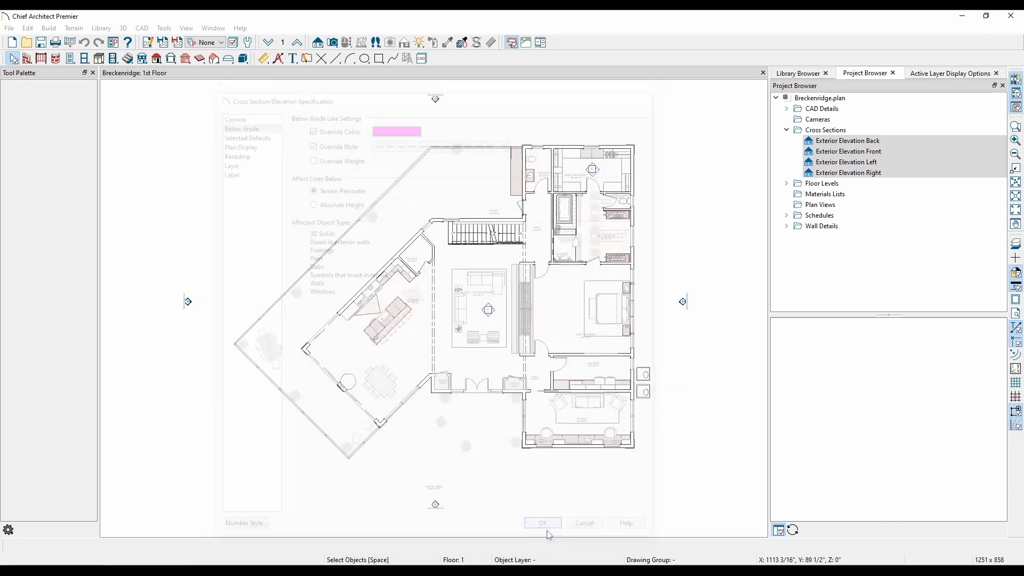
click(841, 141)
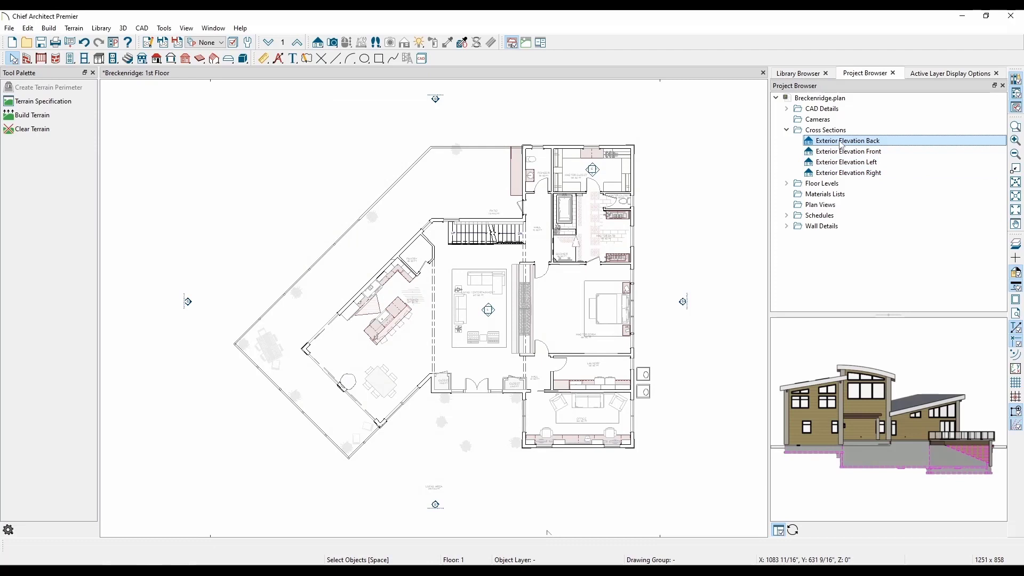
click(841, 153)
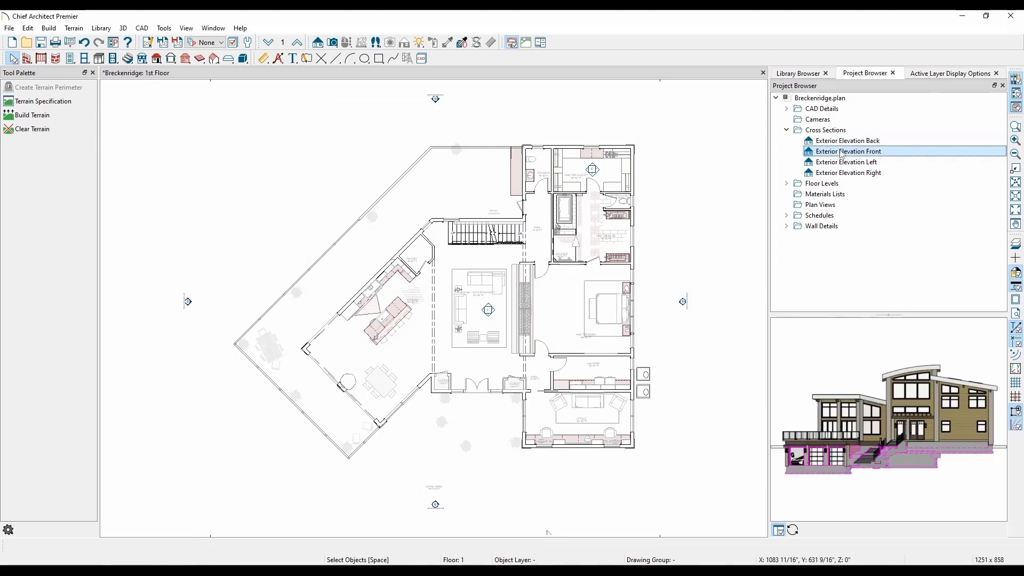